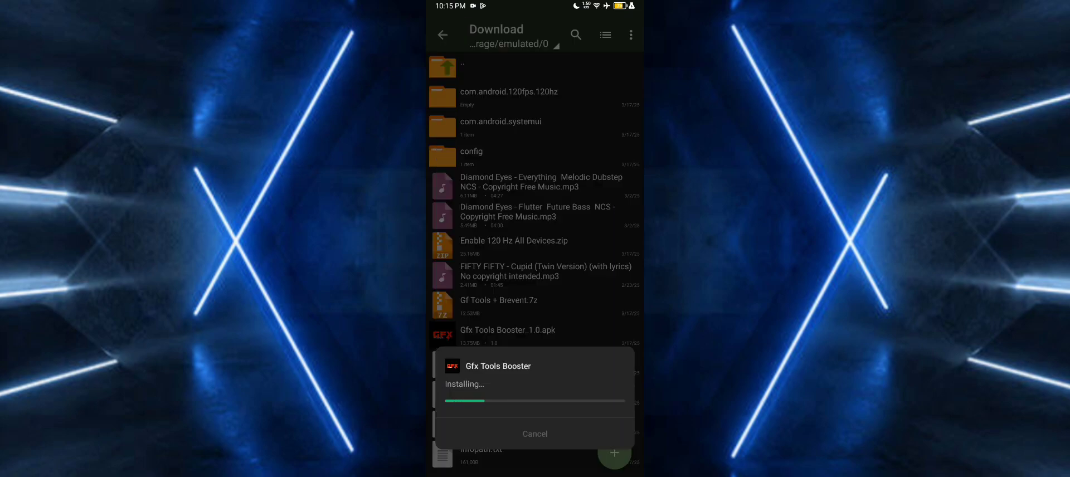
Step: Finish the Gfx Tools Booster install and open infopath.txt from Download in Chrome
click(483, 433)
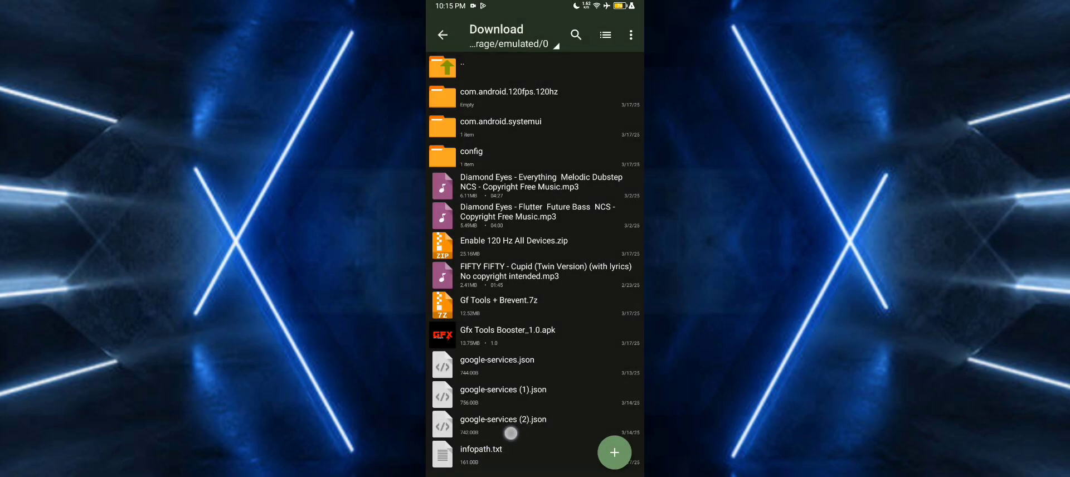
click(481, 452)
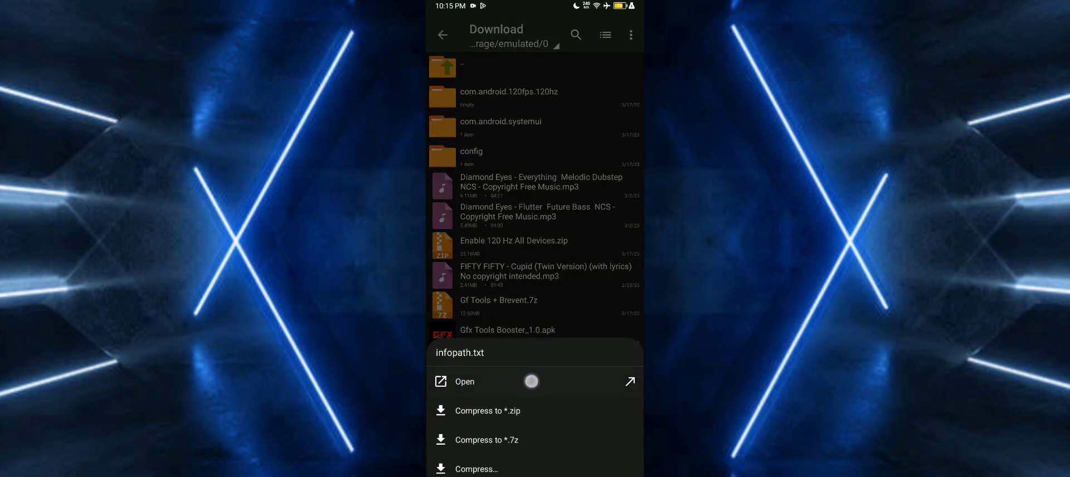
drag(541, 378, 541, 474)
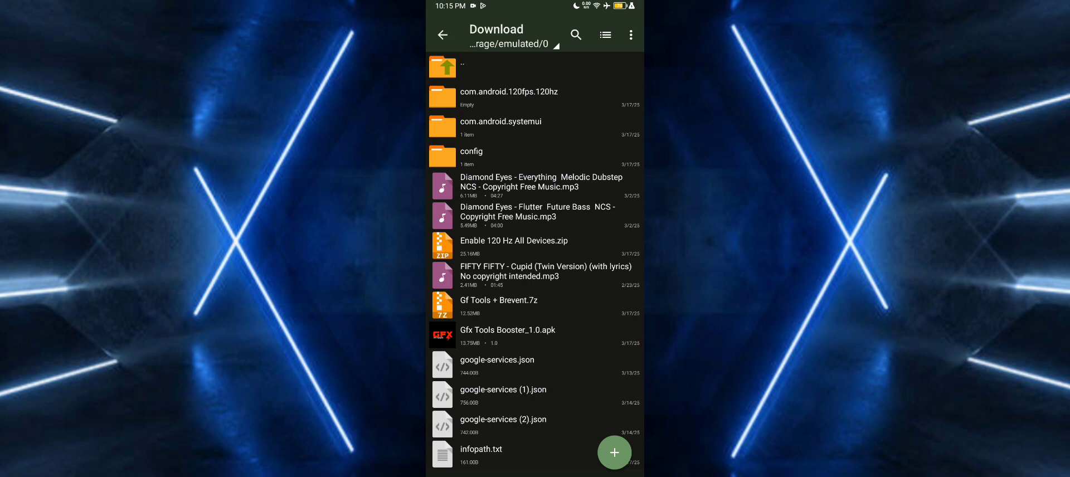
click(481, 452)
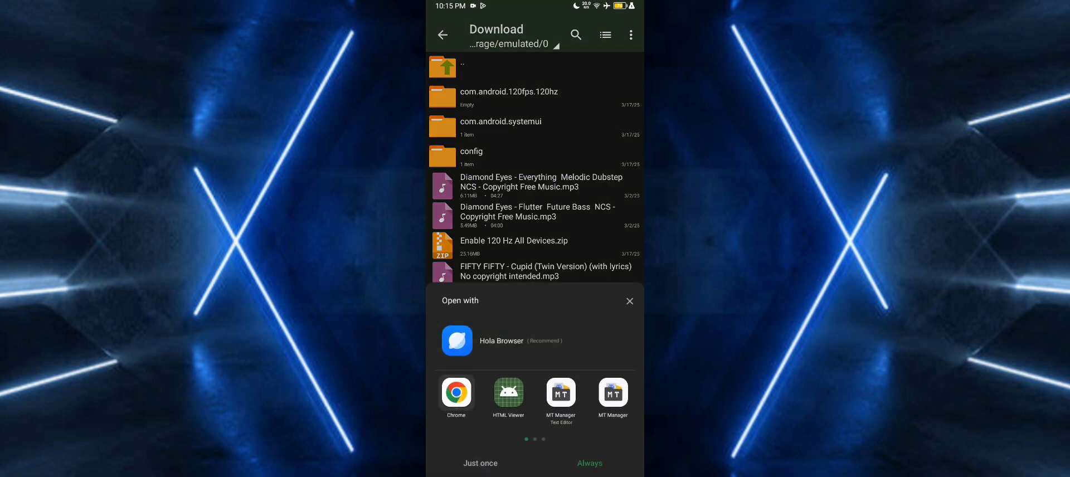
click(490, 463)
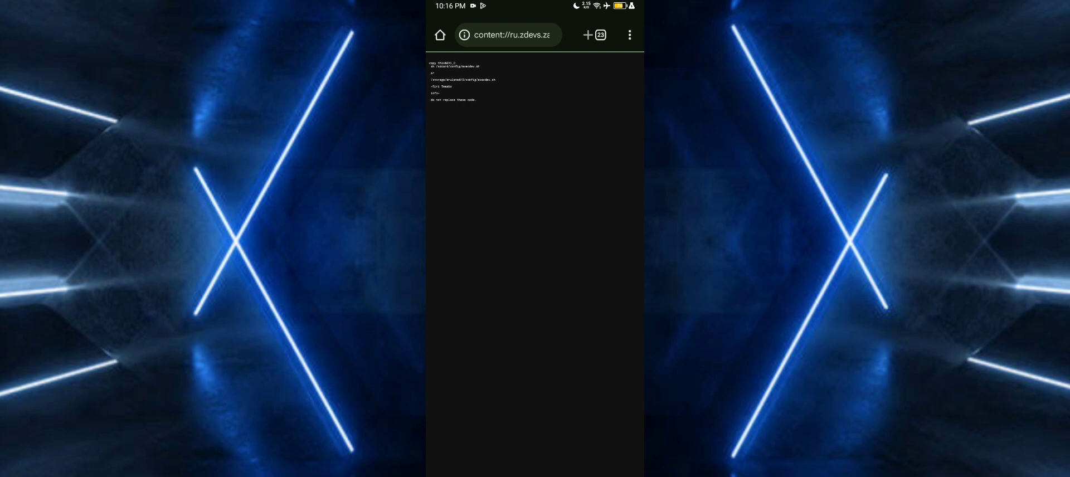
Step: Copy the command 'sh /sdcard/config/execdev.sh' from infopath.txt to the clipboard
scroll(542, 257, up, 3)
scroll(557, 223, up, 3)
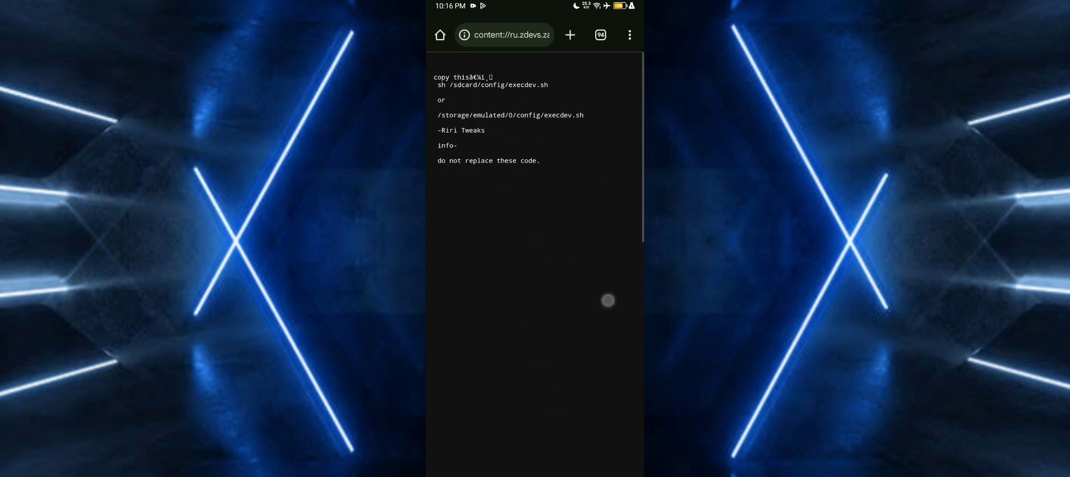
scroll(541, 250, up, 2)
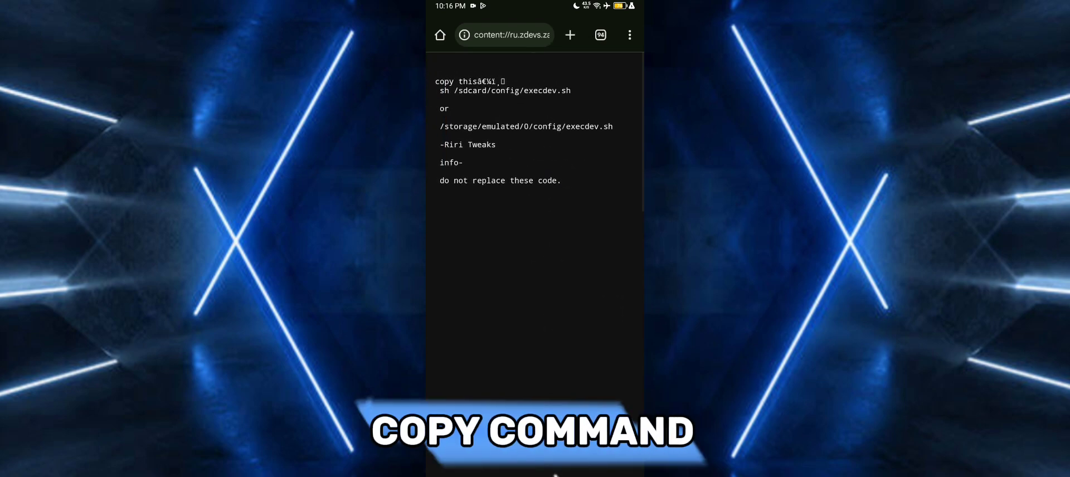
double_click(444, 90)
drag(455, 102, 592, 113)
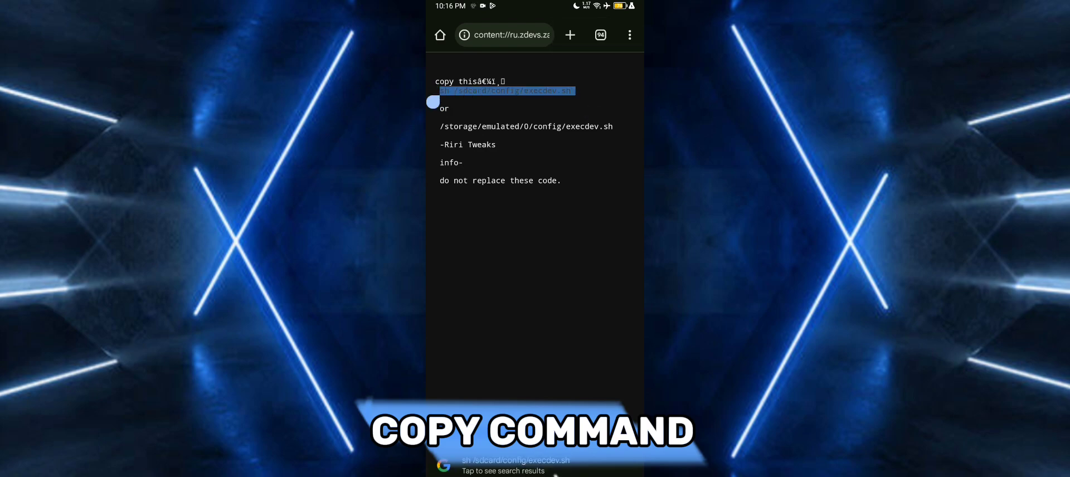
click(517, 92)
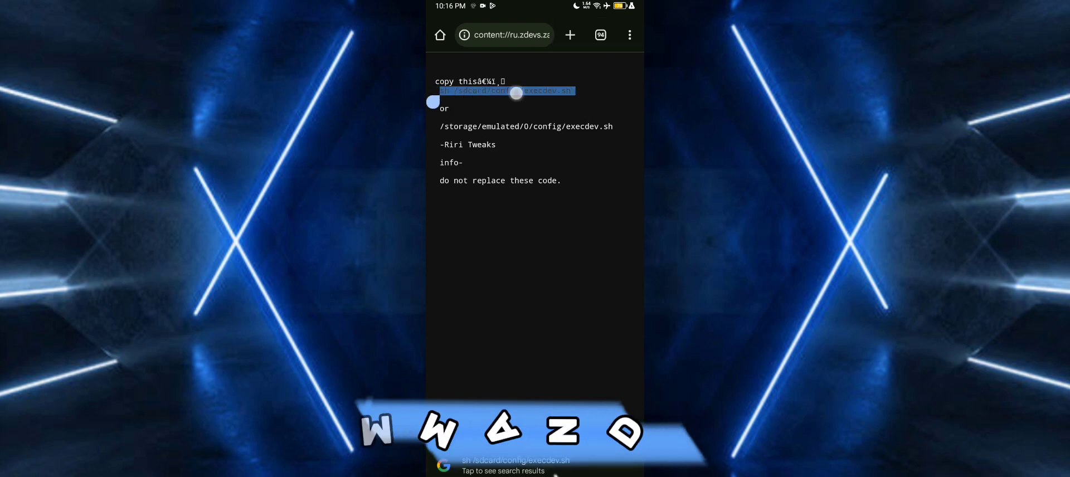
click(445, 95)
drag(455, 102, 576, 102)
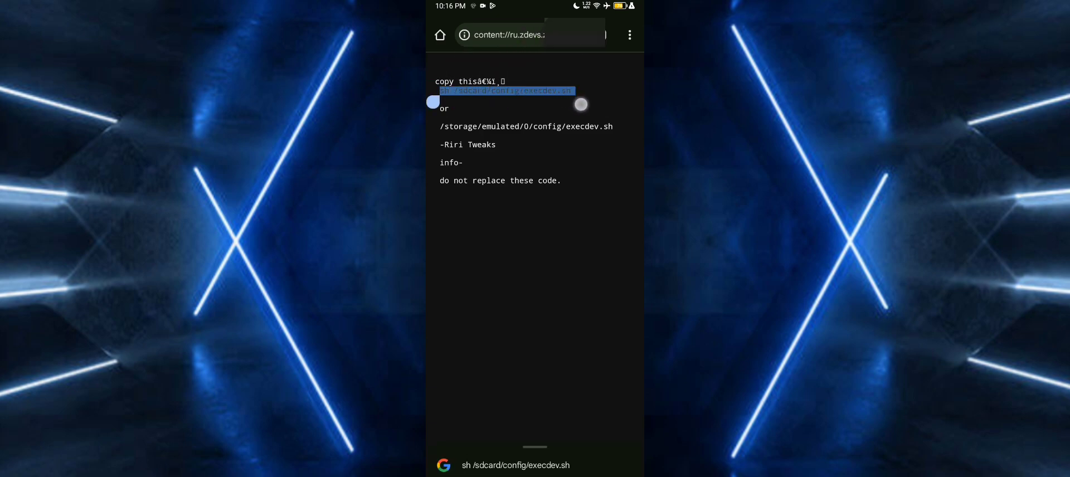
click(518, 92)
click(453, 135)
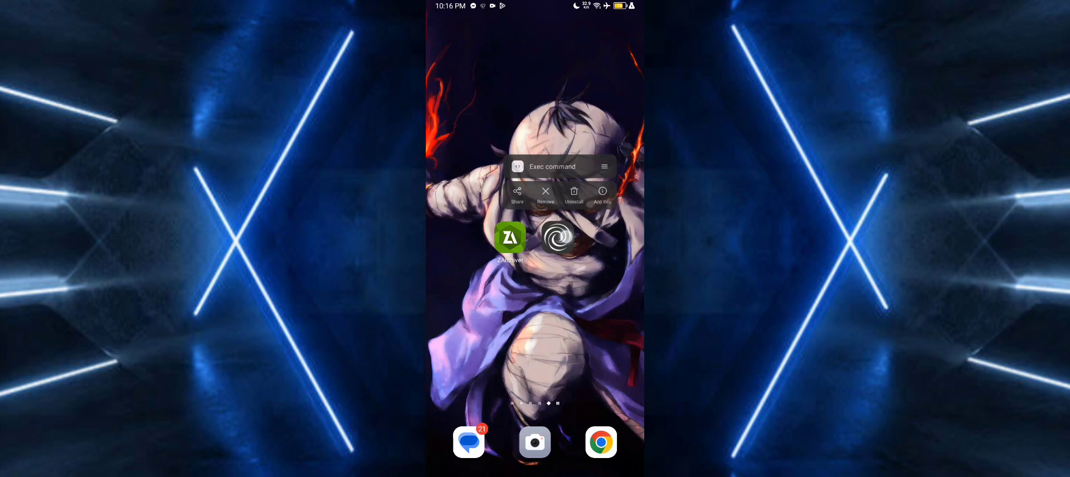
Step: Open Brevent's Exec command runner and accept the shell script risk warning
click(560, 236)
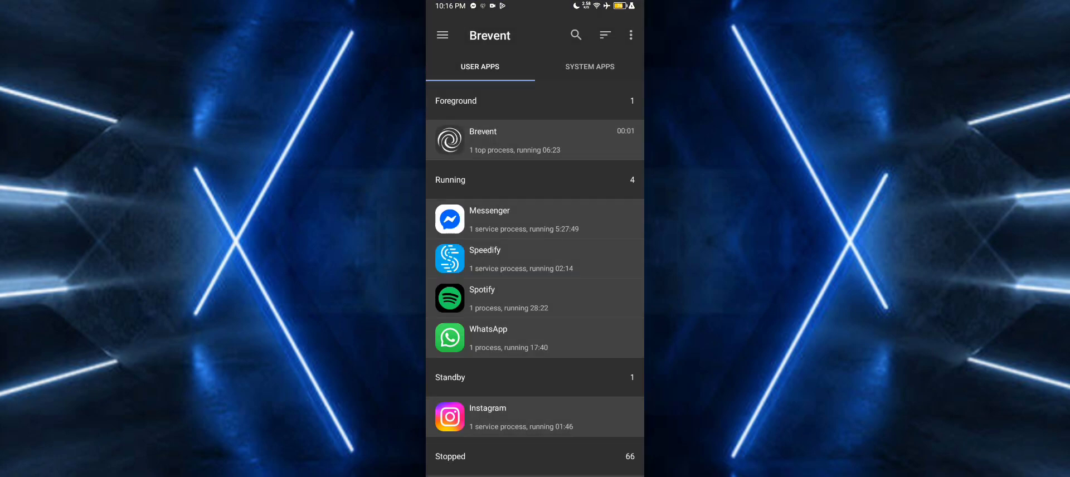
click(443, 35)
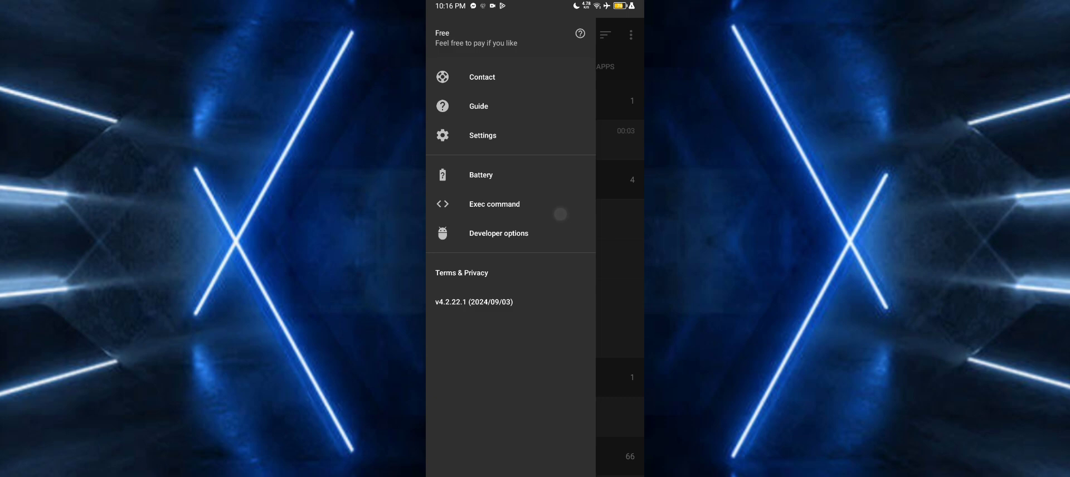
click(533, 196)
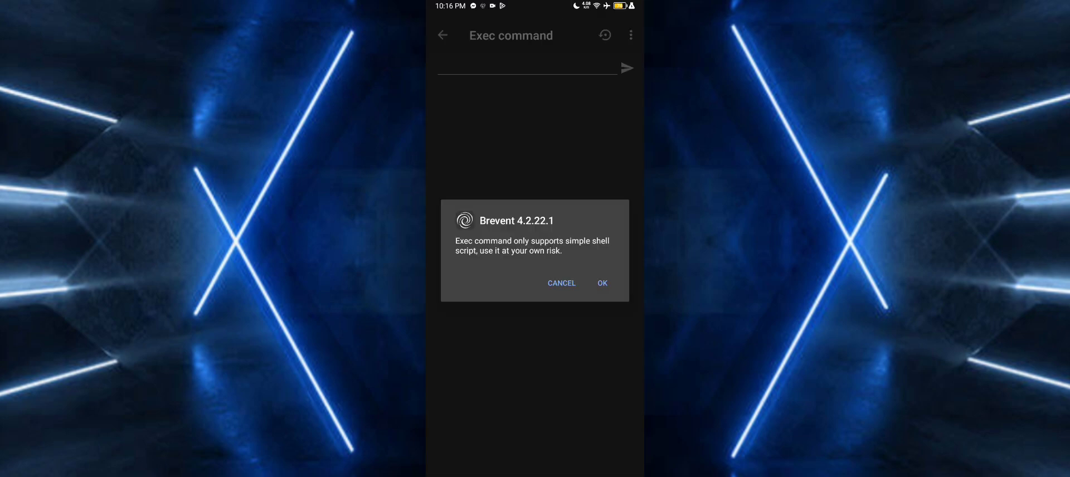
click(599, 281)
Step: Paste 'sh /sdcard/config/execdev.sh' into the command field and run it
click(559, 71)
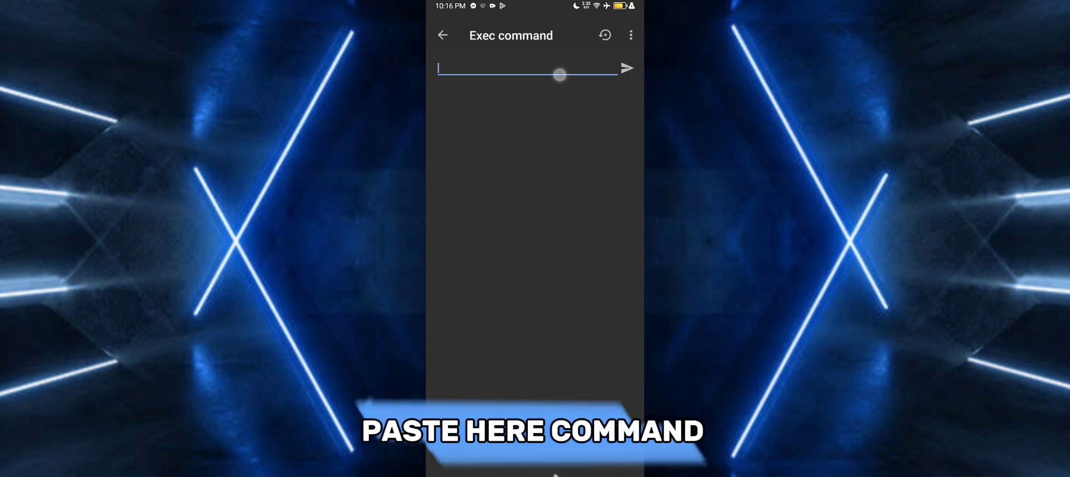
click(567, 313)
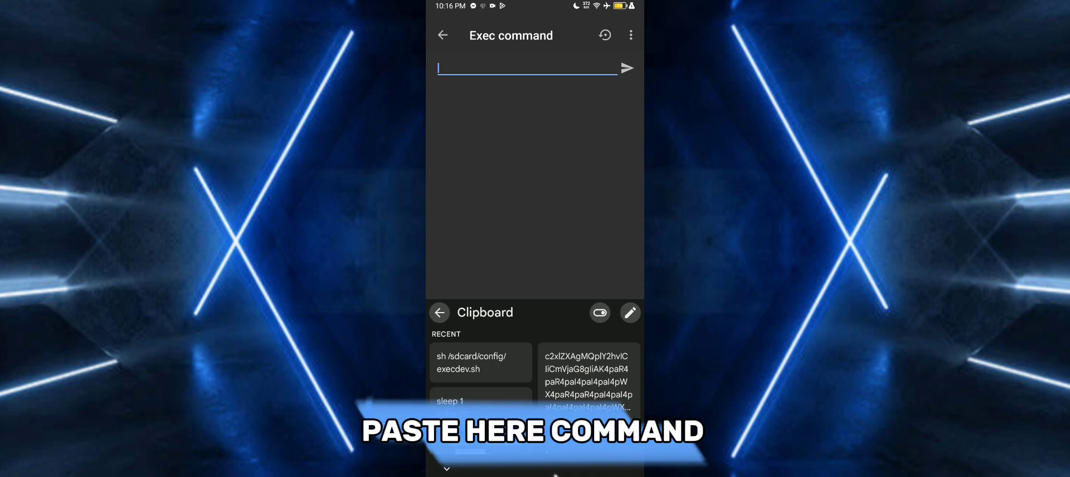
click(439, 312)
click(522, 70)
click(444, 88)
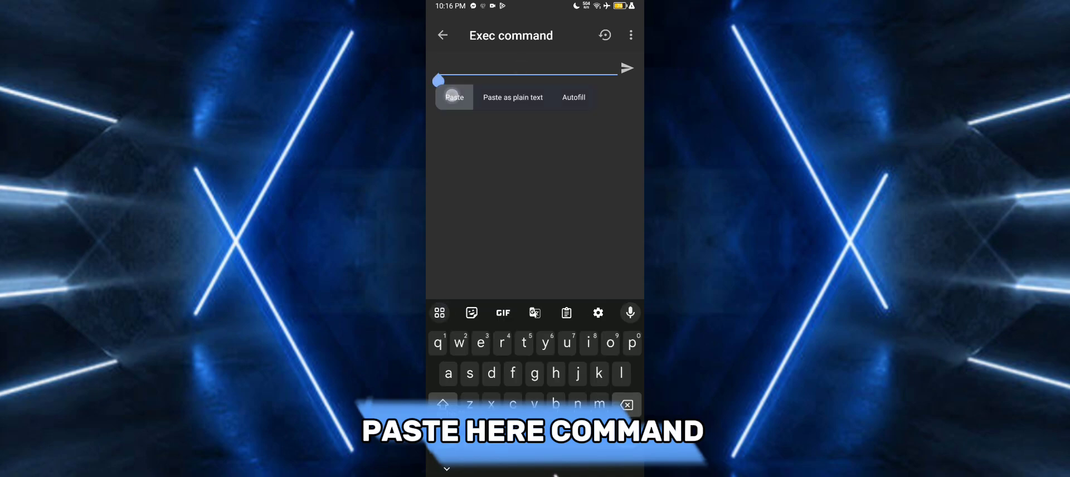
click(586, 201)
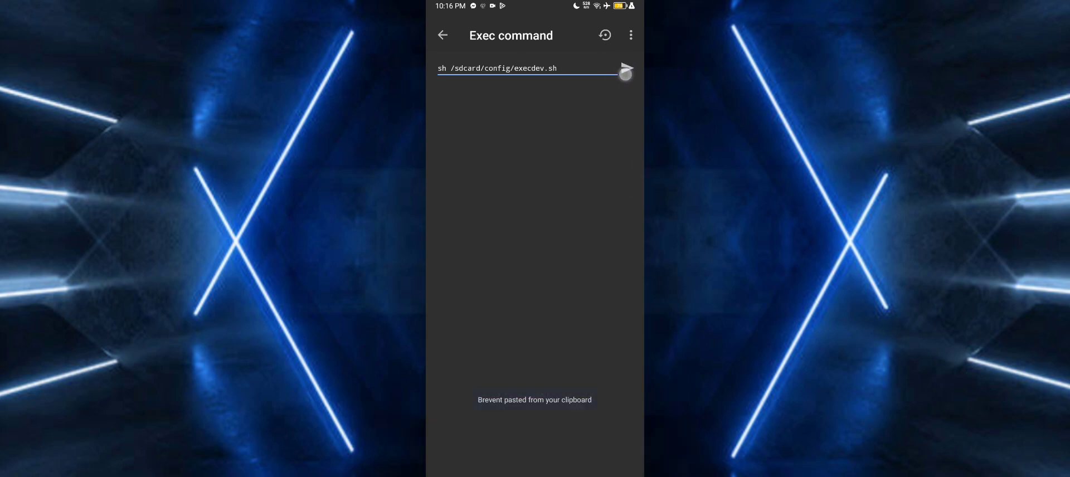
click(625, 74)
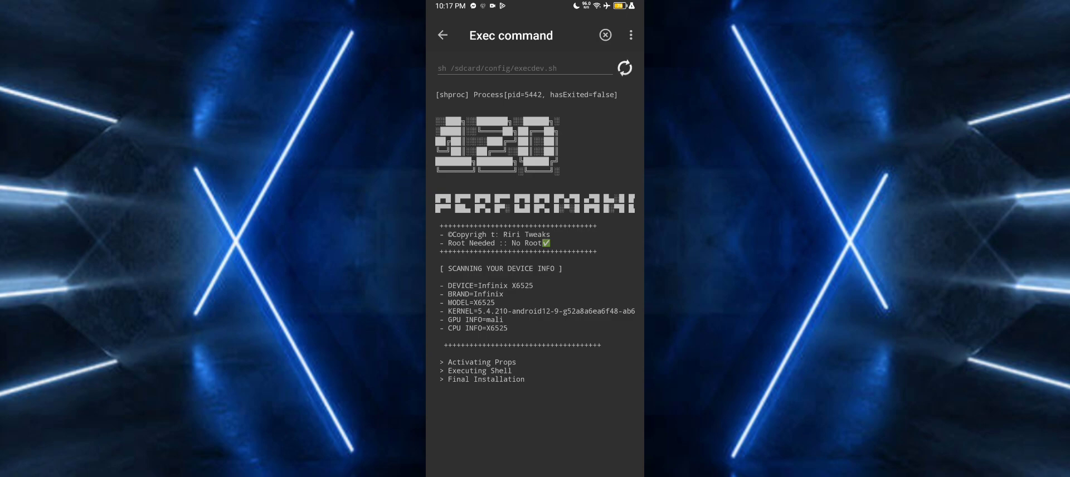
Step: Wait for 'Module Flashed Successfully!' and dismiss the stray output text selection
click(582, 310)
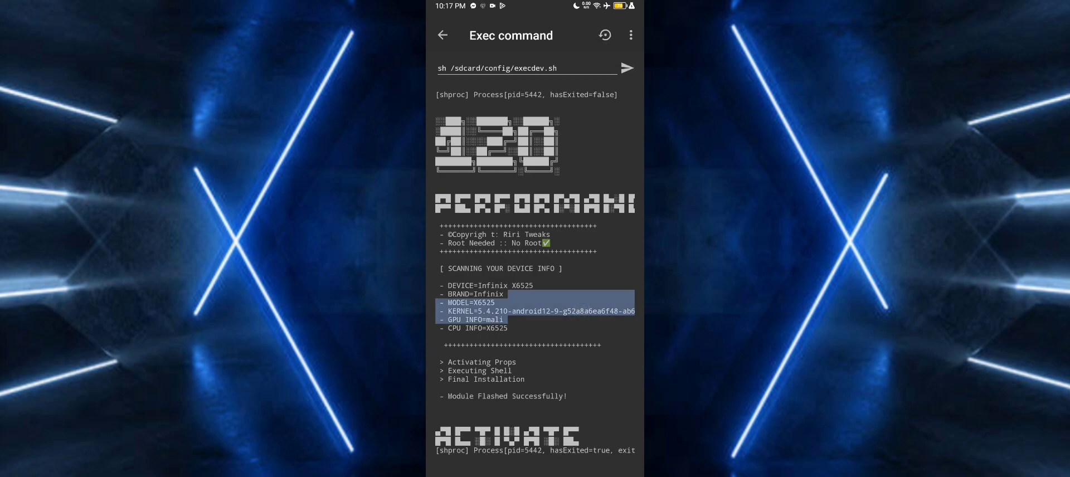
click(520, 412)
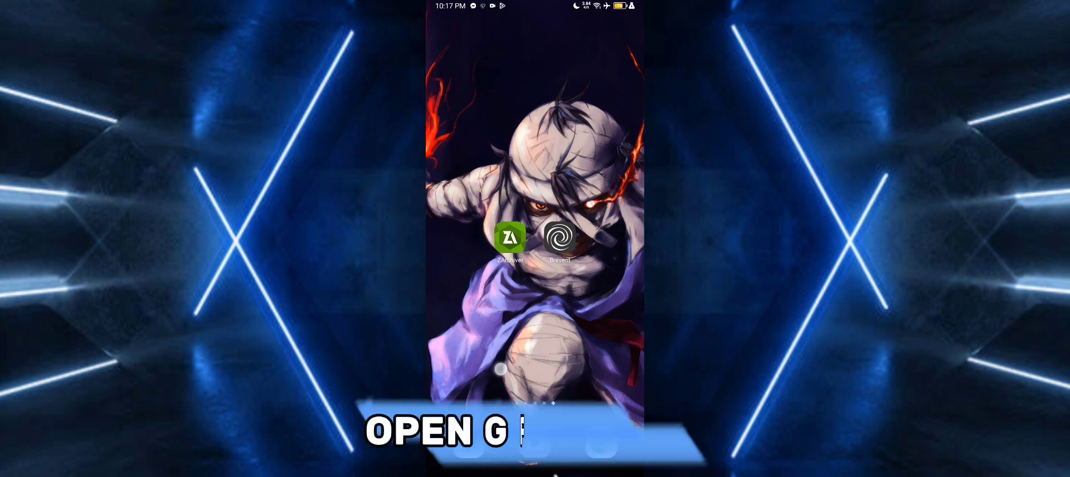
Step: Swipe through the home screen pages to find Gfx Tools Booster and launch it
drag(479, 279, 614, 279)
drag(479, 251, 613, 251)
drag(480, 251, 614, 251)
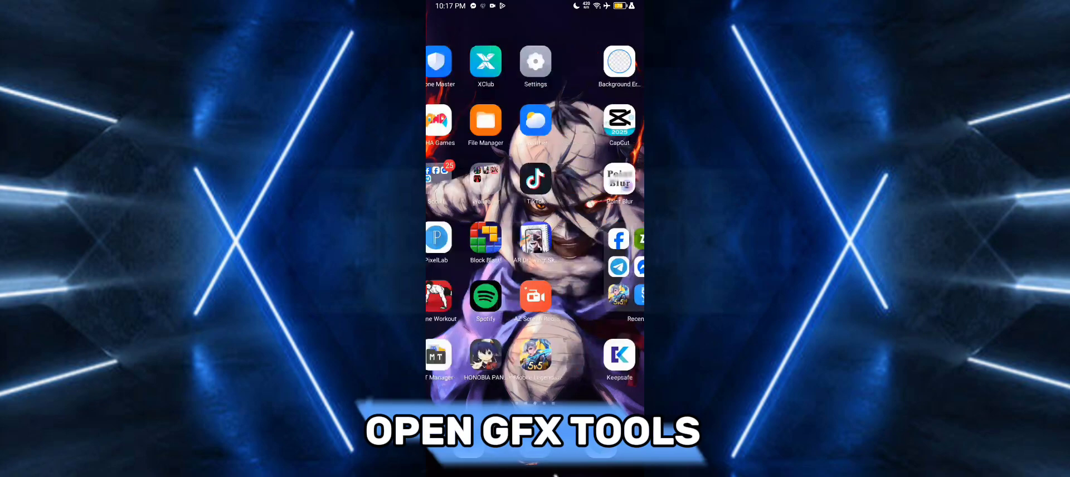
mouse_move(480, 251)
mouse_down()
mouse_move(614, 251)
mouse_move(479, 251)
mouse_up()
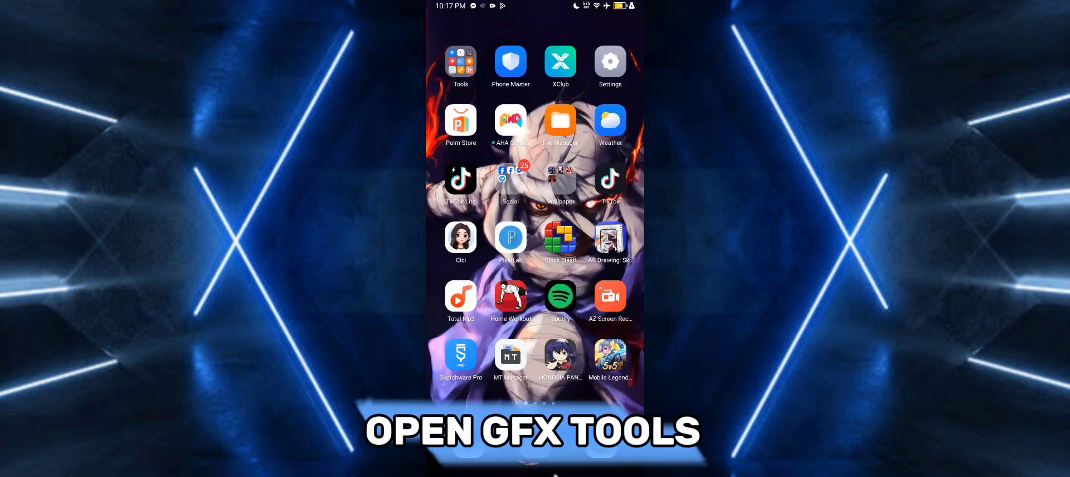
drag(613, 251, 480, 251)
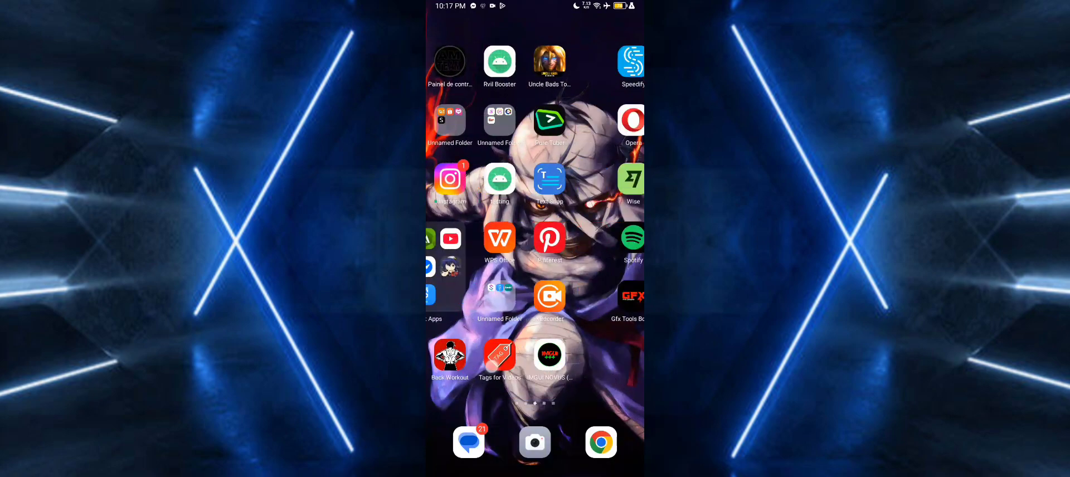
drag(491, 365, 441, 363)
drag(460, 313, 641, 293)
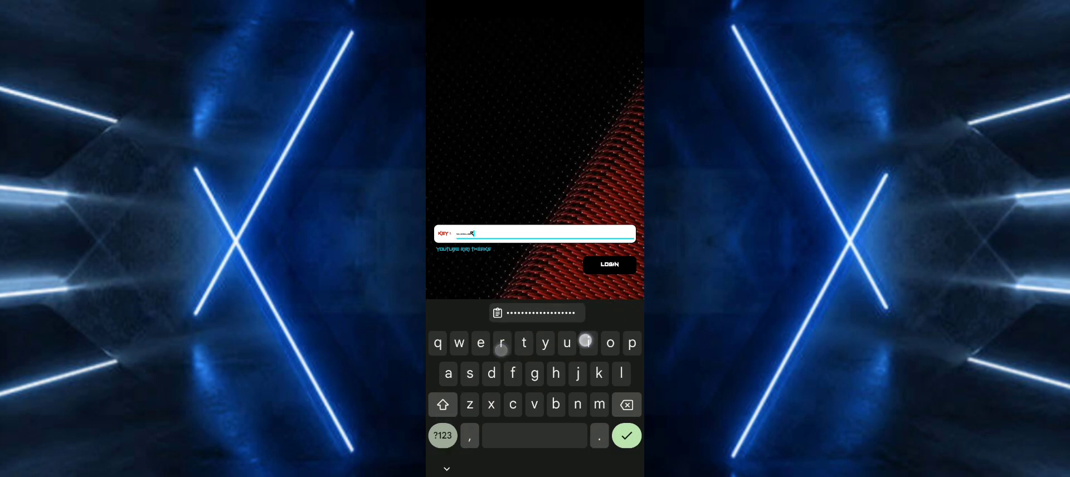
Step: Log in with the access key, allow file access, and grant Shizuku access all the time
text(Riri)
click(443, 404)
text(Tweaks)
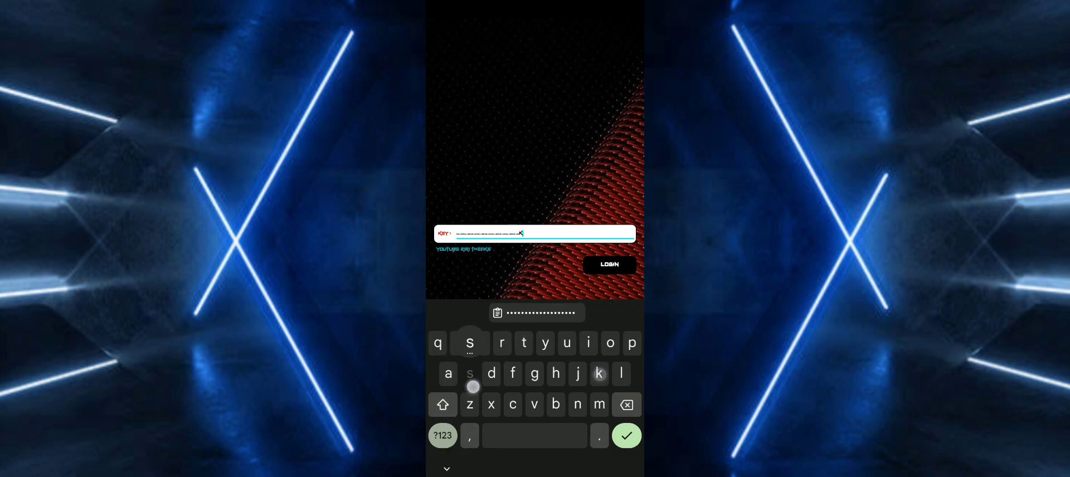
click(609, 264)
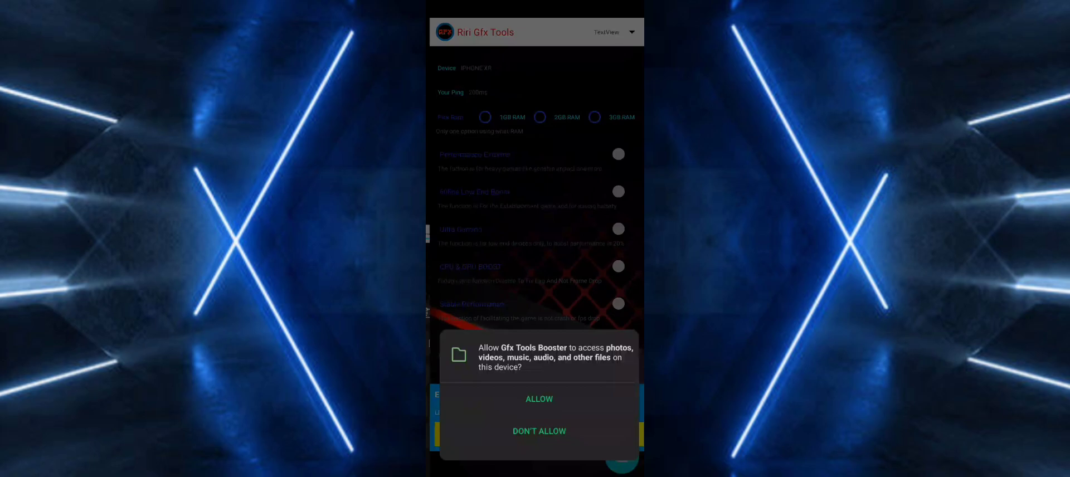
click(504, 381)
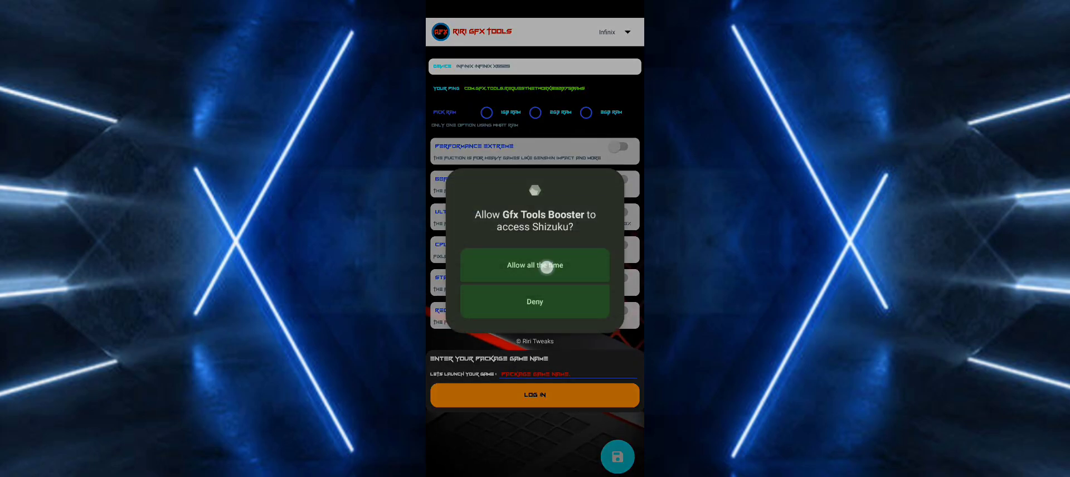
click(574, 268)
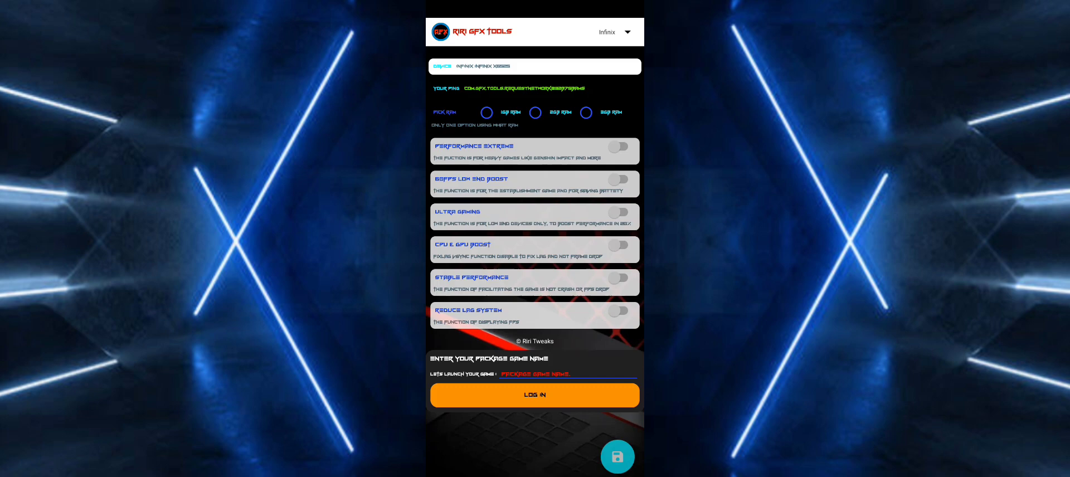
Step: Run 'Fix Frame Drop Per Seccond' from the dropdown, close the ad, and dismiss the list
click(628, 32)
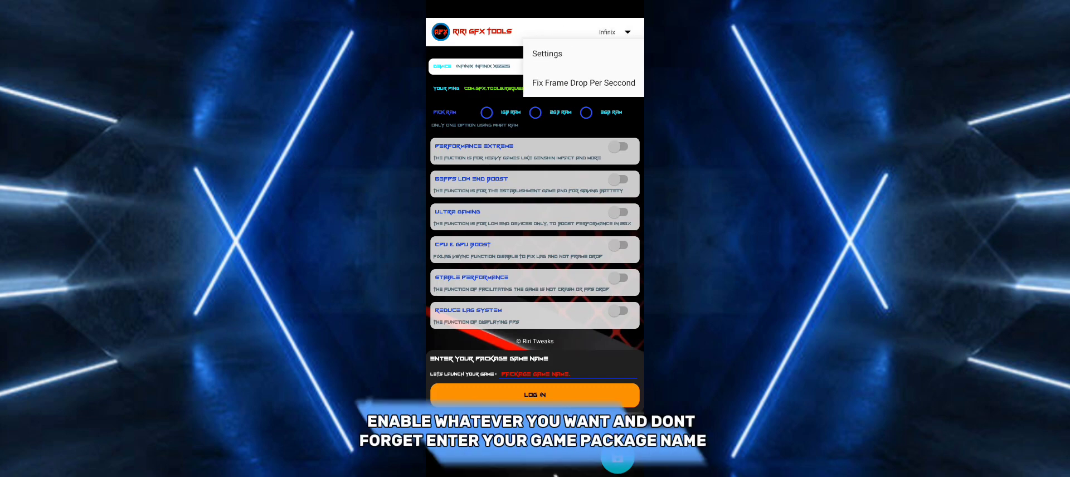
click(558, 84)
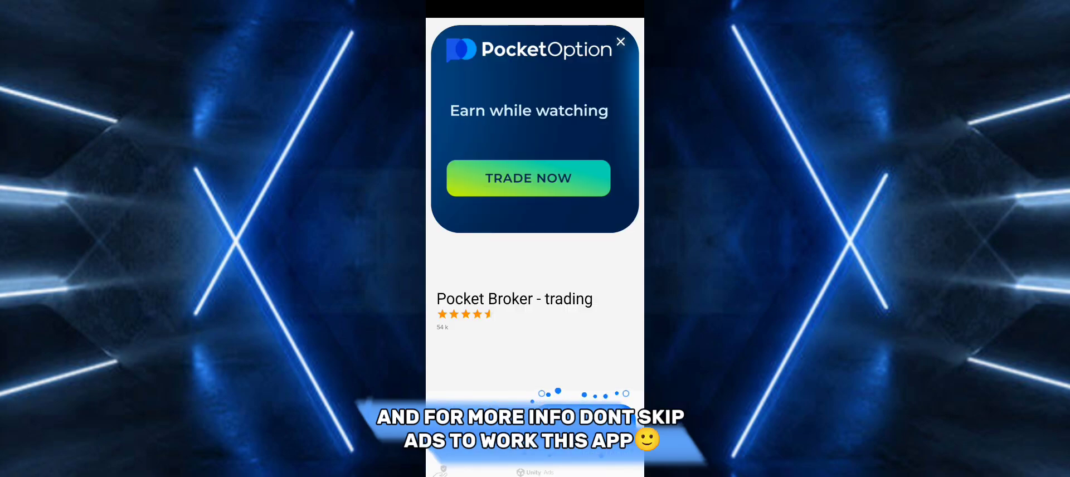
click(621, 42)
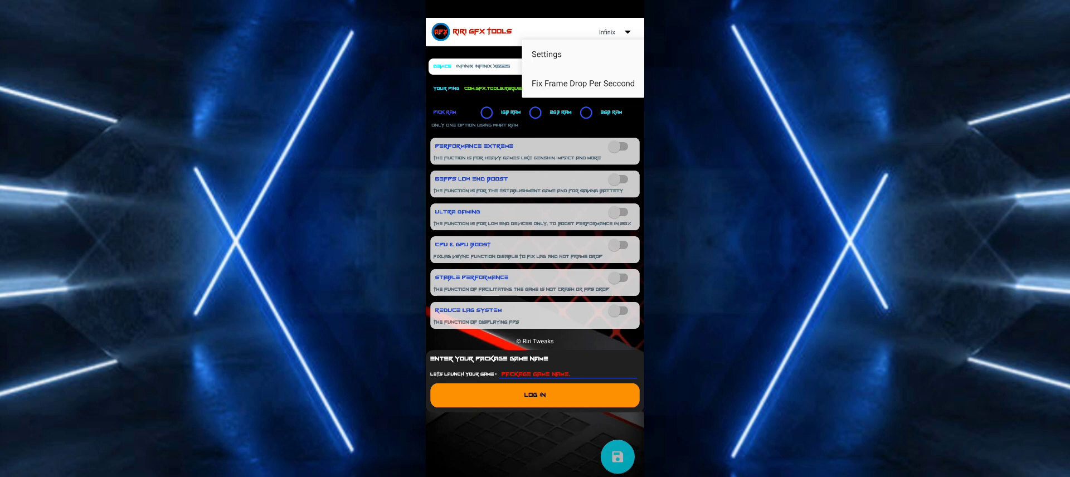
click(544, 366)
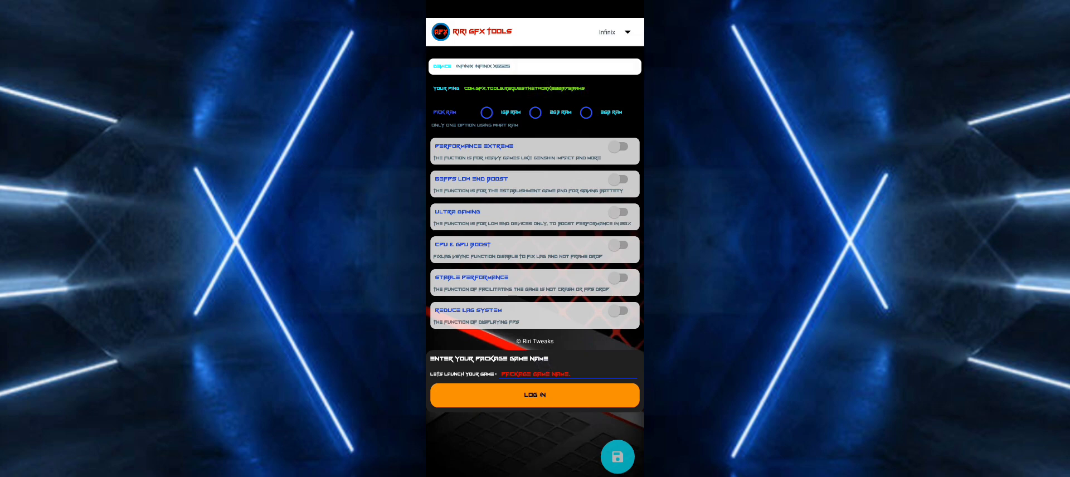
Step: Enter com.tencent.ig as the game package name, replacing the placeholder and a mistyped entry
text(your)
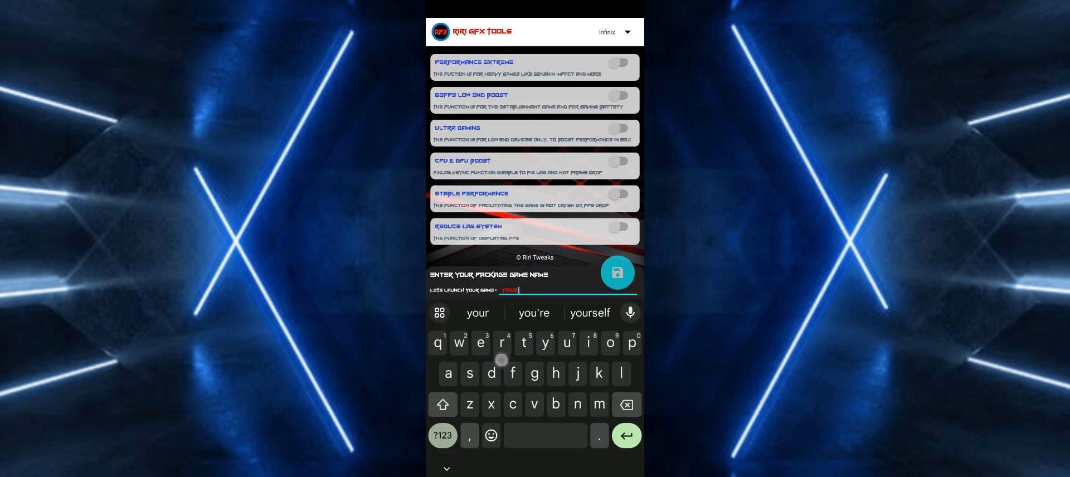
text( package b)
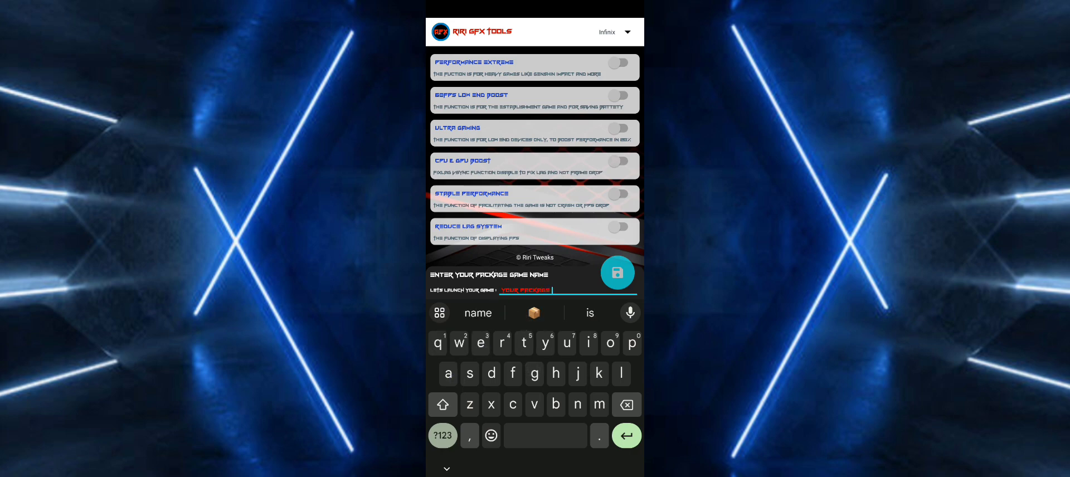
text(sne)
key(BackSpace)
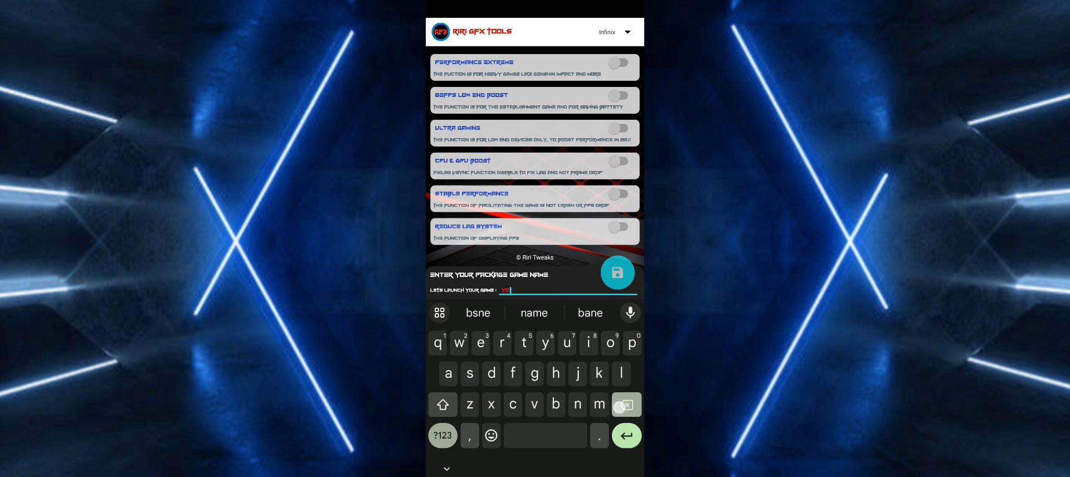
text(com.mo)
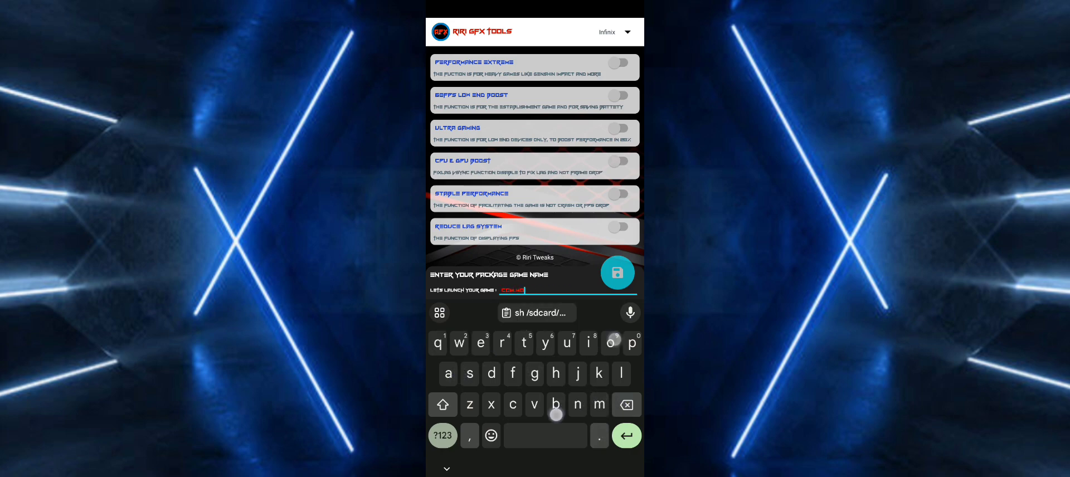
text(bile)
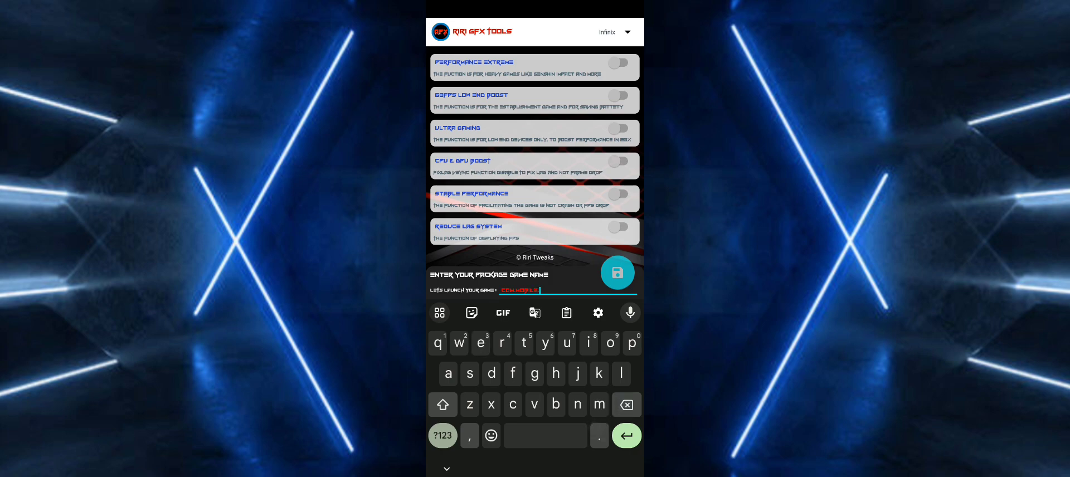
text(.legends)
click(619, 405)
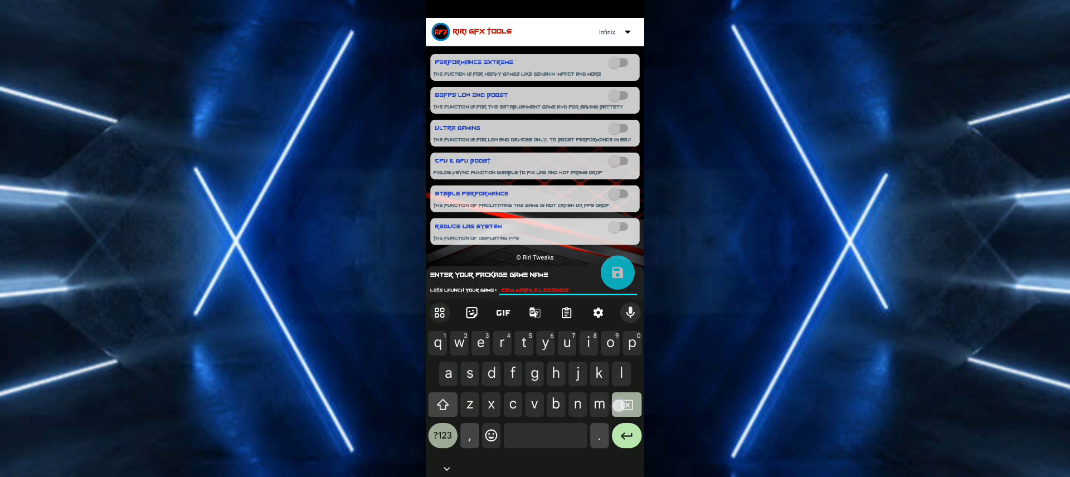
key(BackSpace)
key(BackSpace)
key(BackSpace)
text(en)
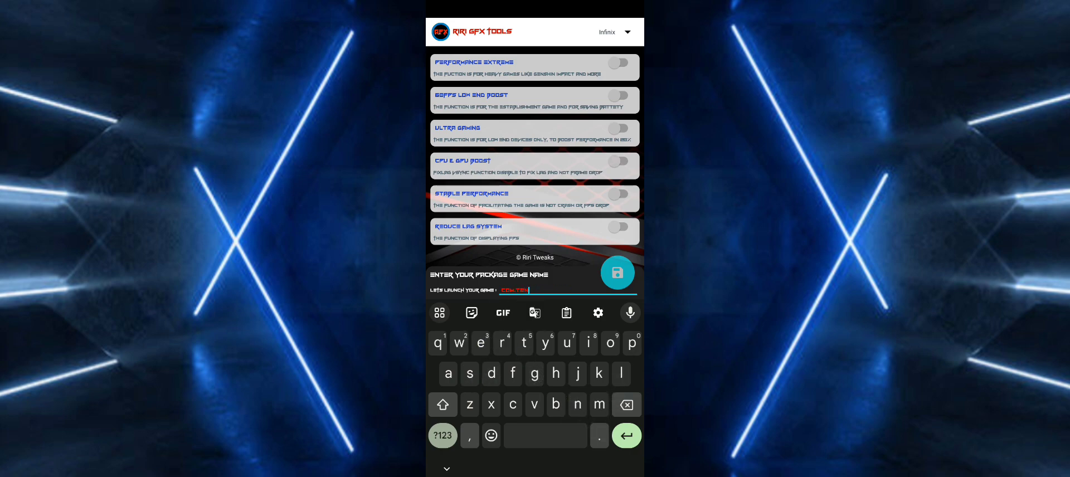
text(cent.ig)
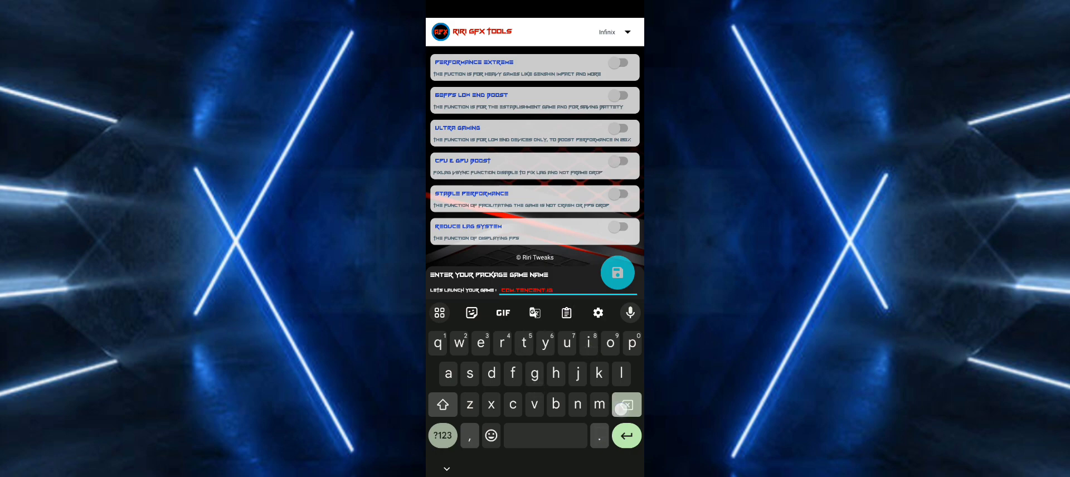